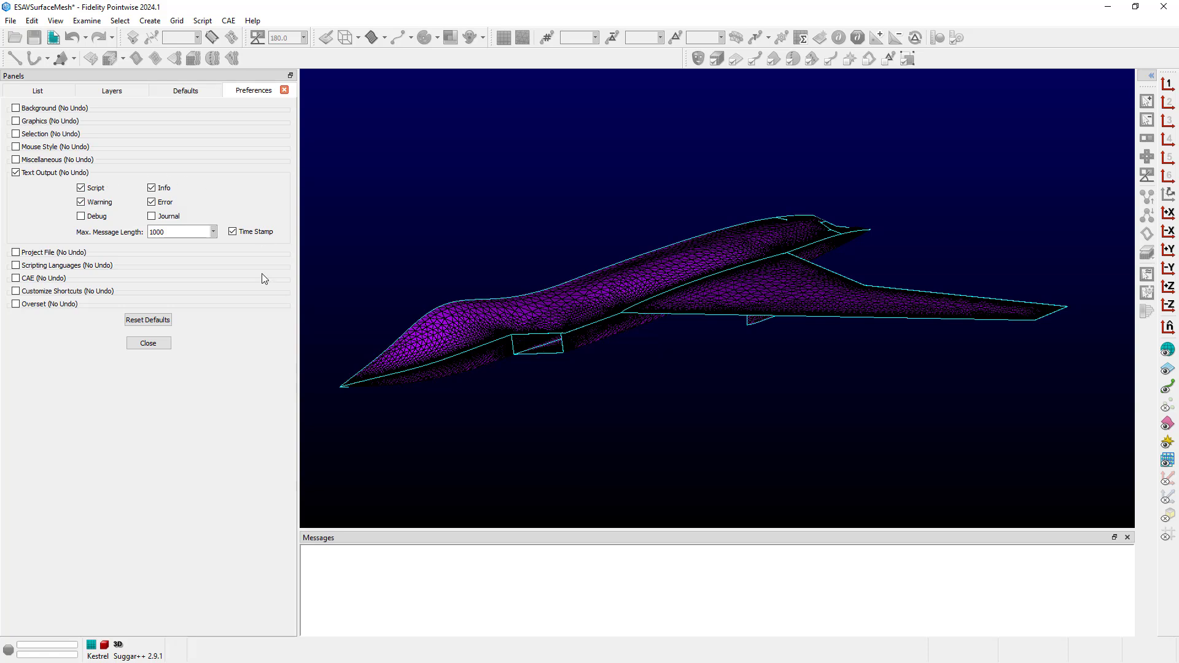
- Close Preferences, keeping Script, Info, Warning, Error and Time Stamp text output enabled
left_click(148, 344)
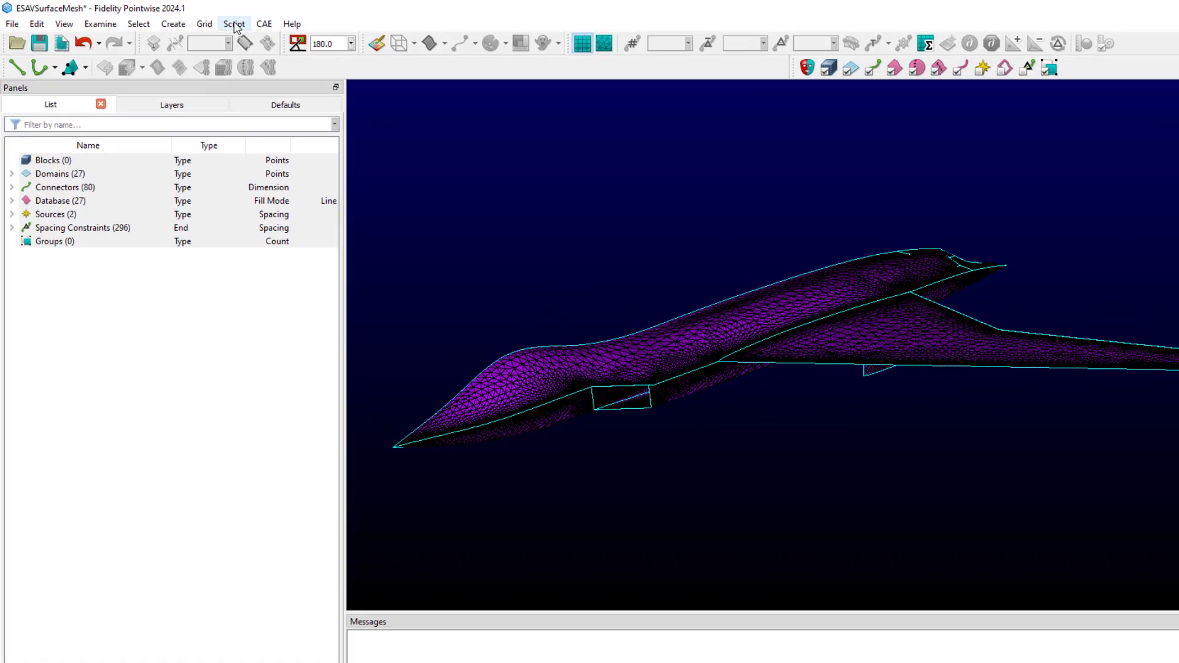
- Rerun DomainDiagnose.glf with Aspect Ratio checked, printing the per-domain results to the Console
left_click(214, 22)
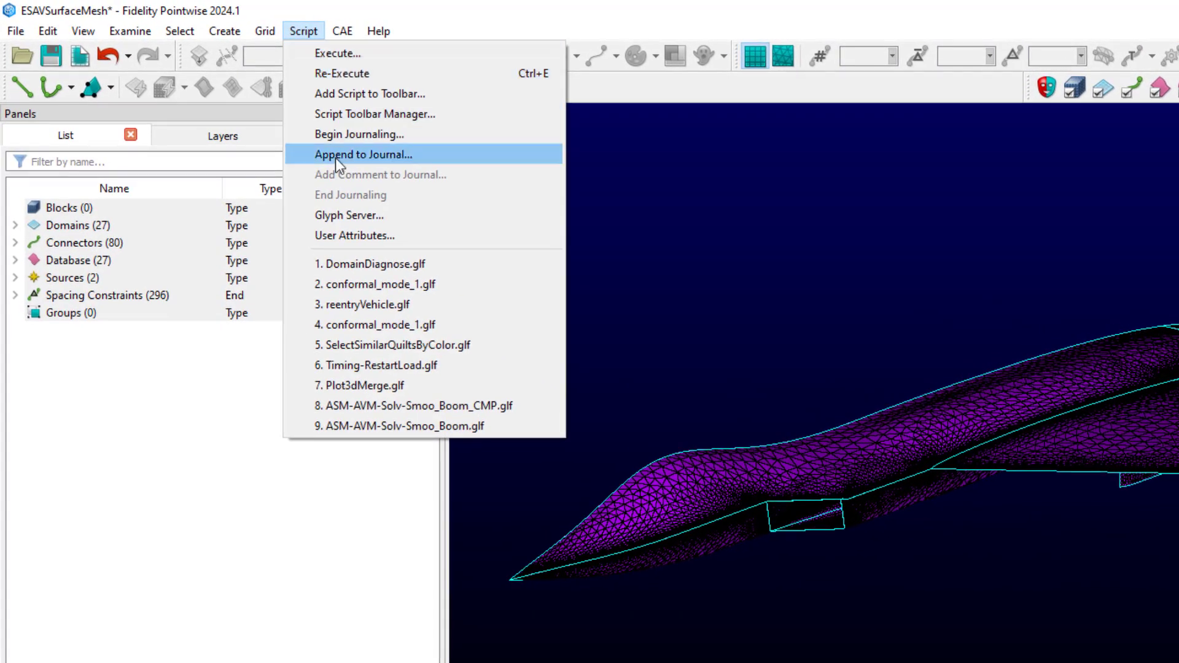
left_click(360, 262)
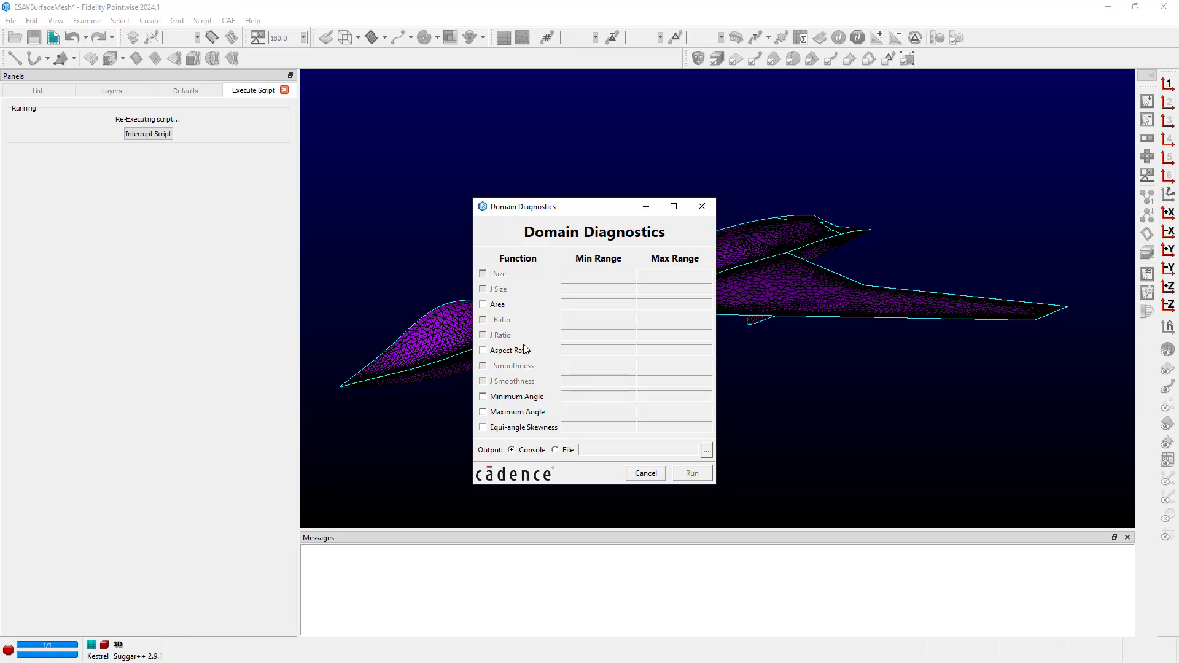
left_click(505, 351)
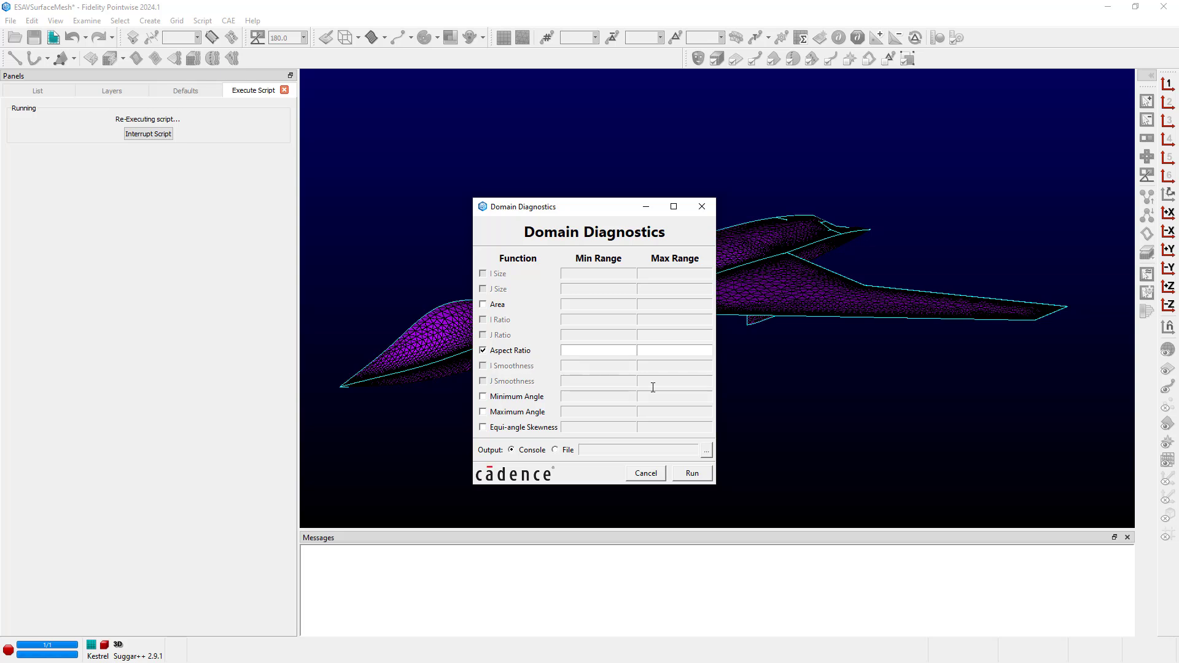
left_click(695, 474)
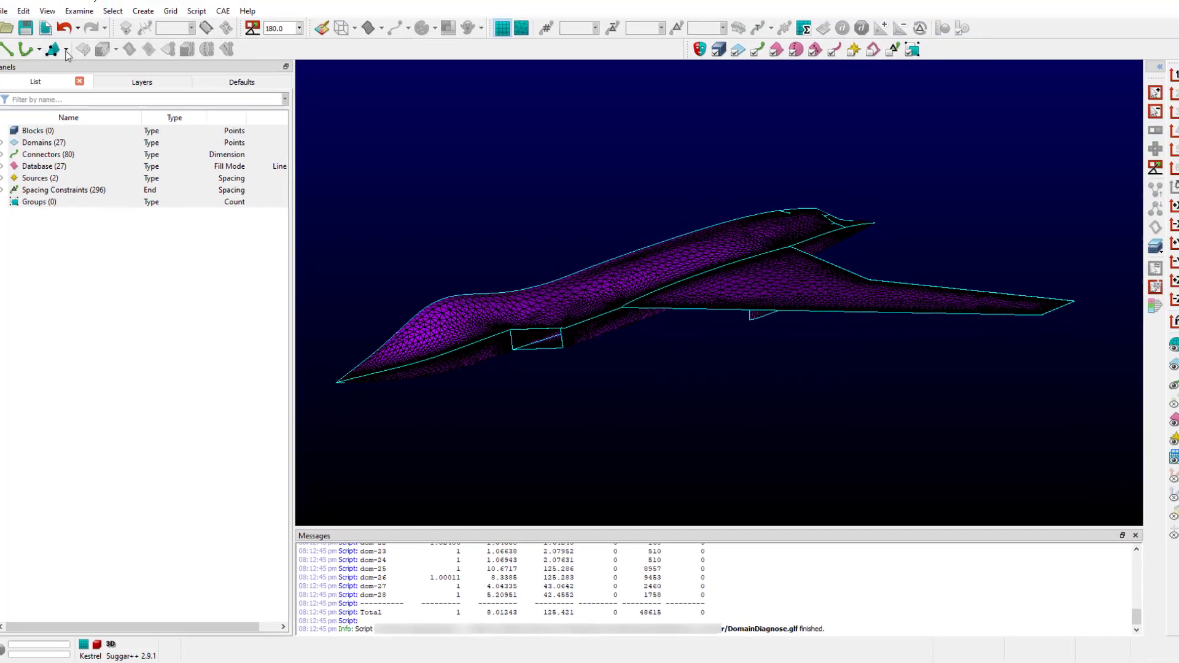
left_click(31, 20)
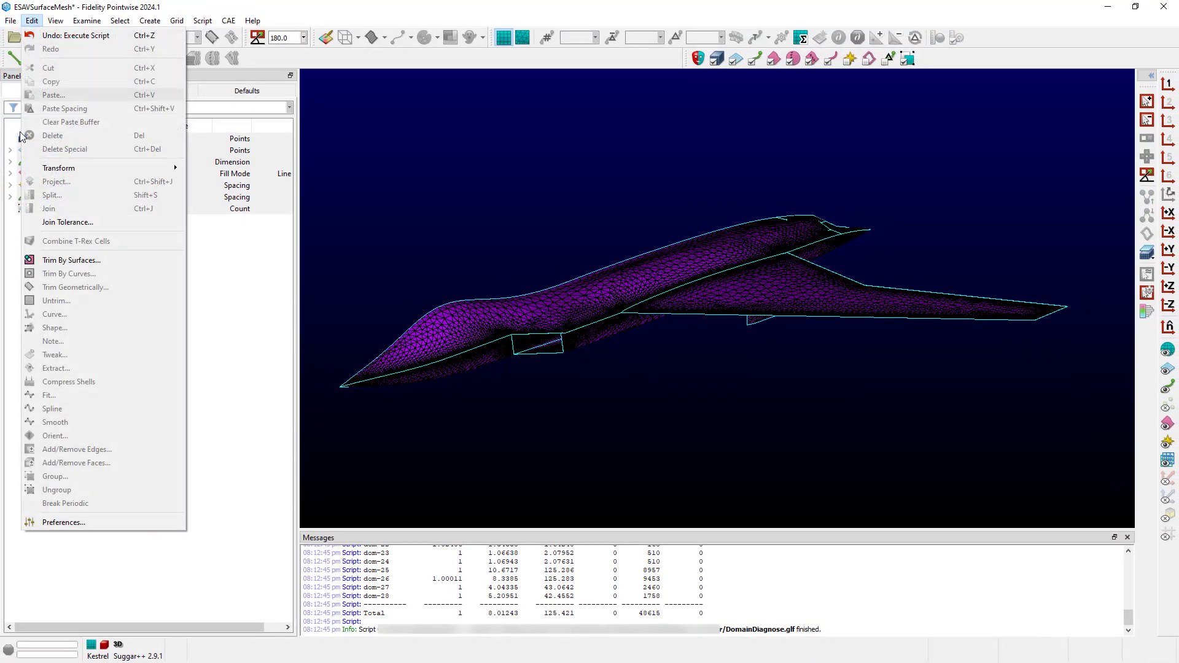
left_click(61, 523)
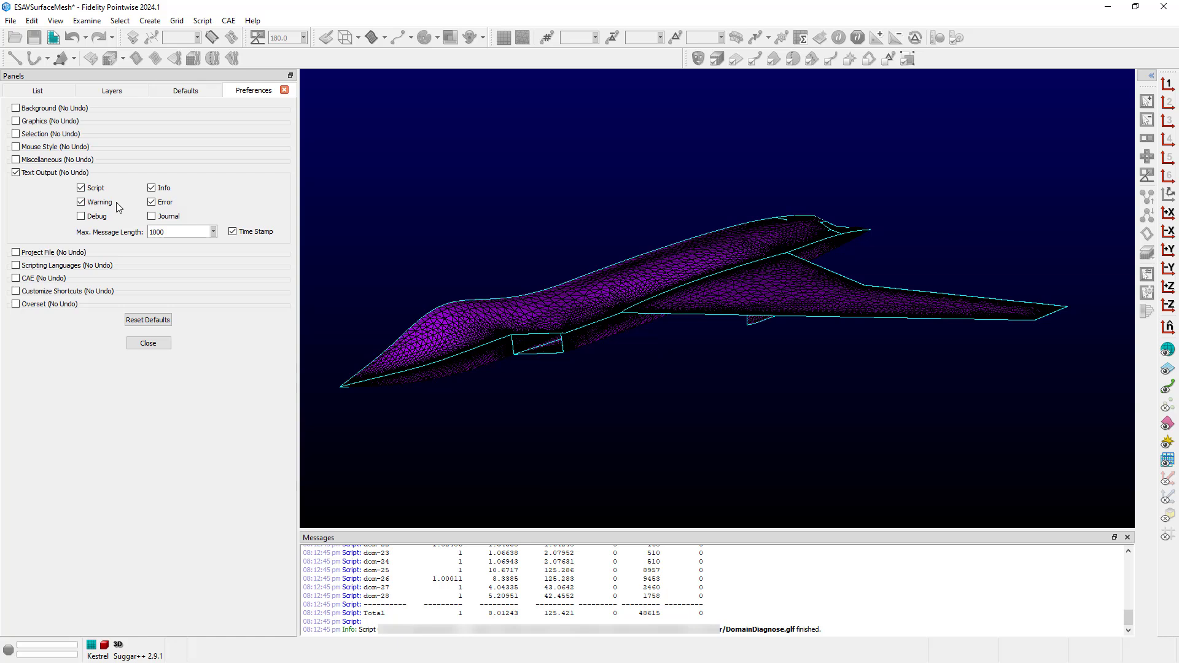
left_click(157, 344)
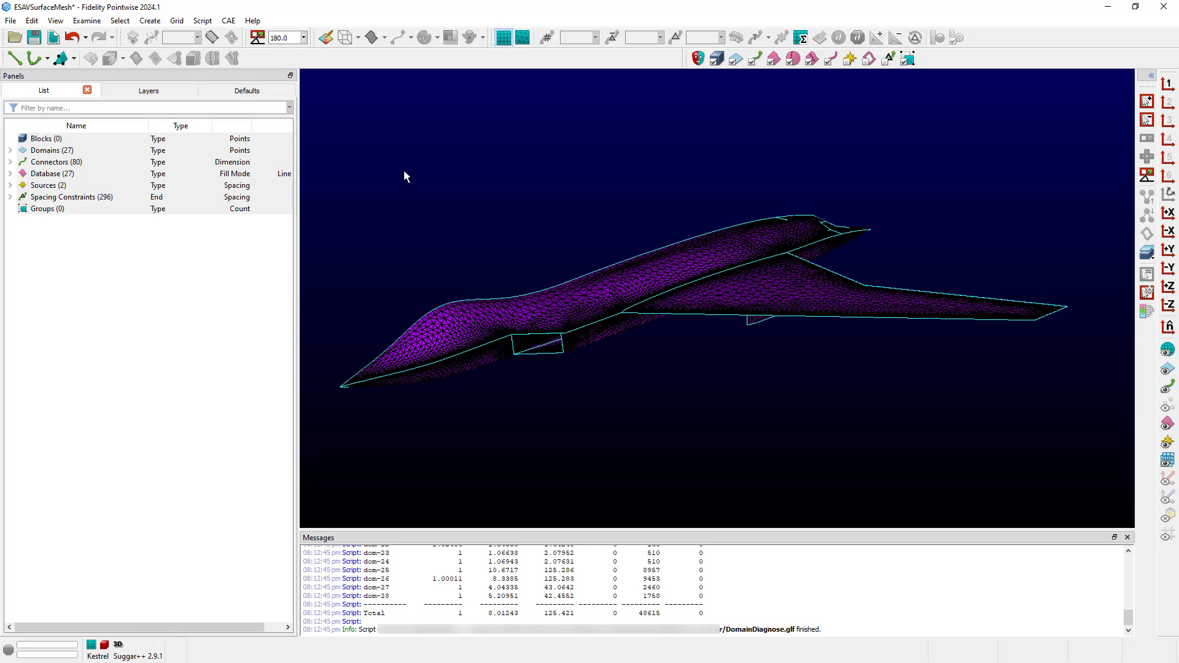
- Start Automatic Surface Mesh on the selected aircraft models, cancel it, and clear the selection
left_click(610, 265)
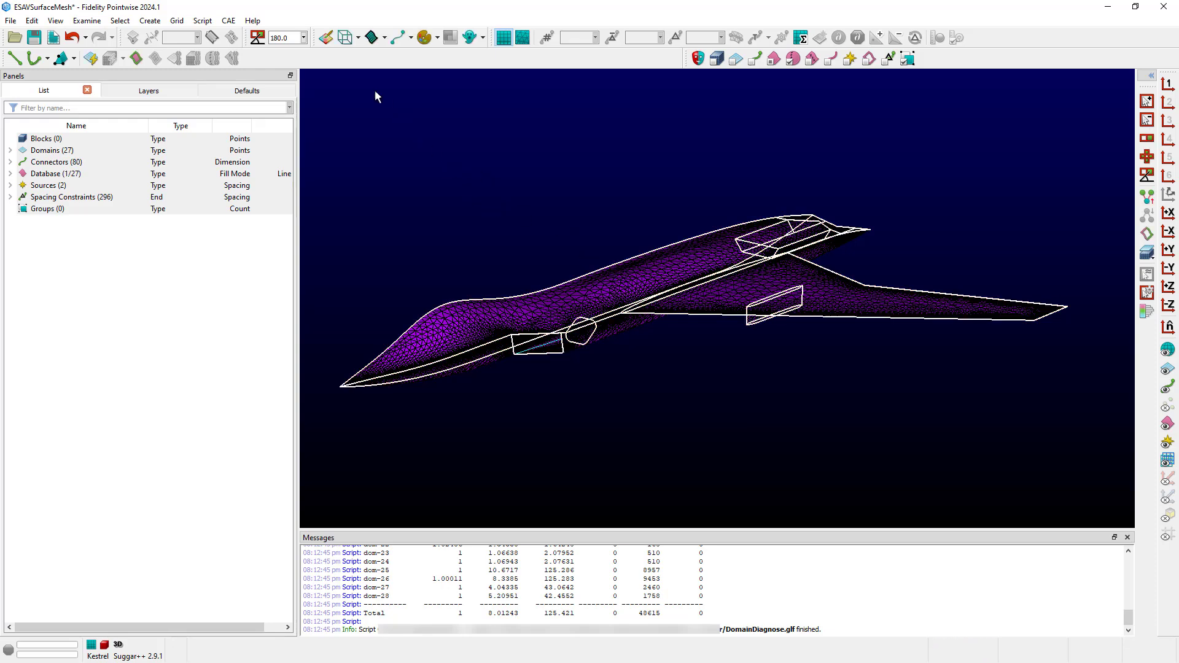
left_click(150, 21)
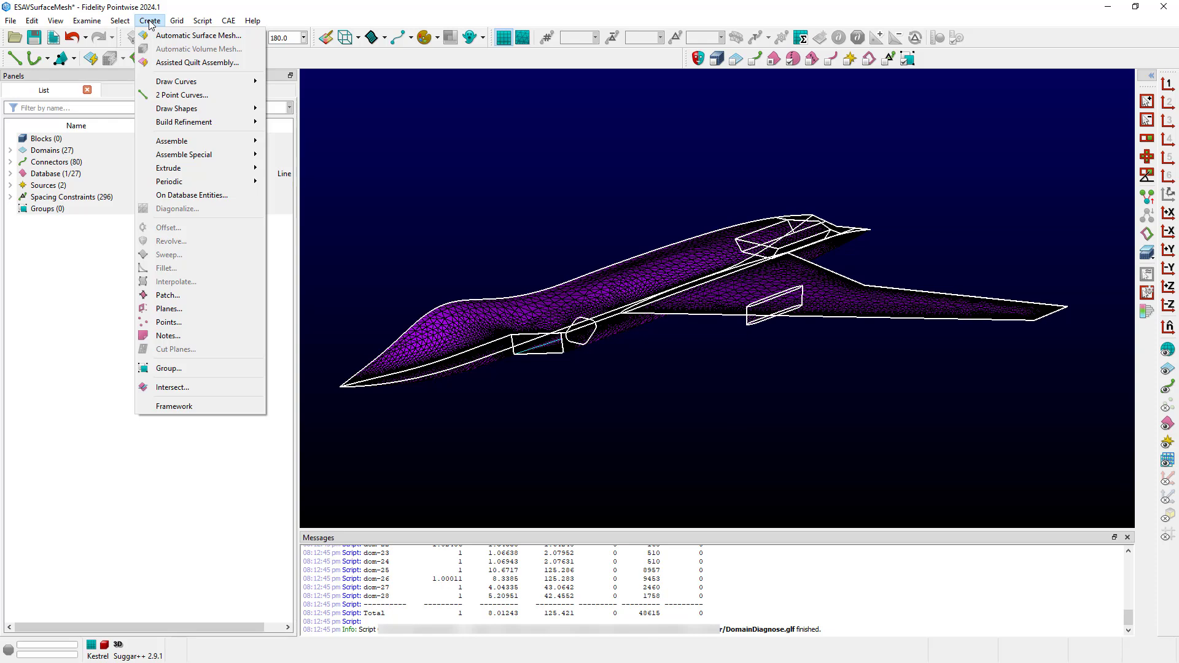
left_click(196, 41)
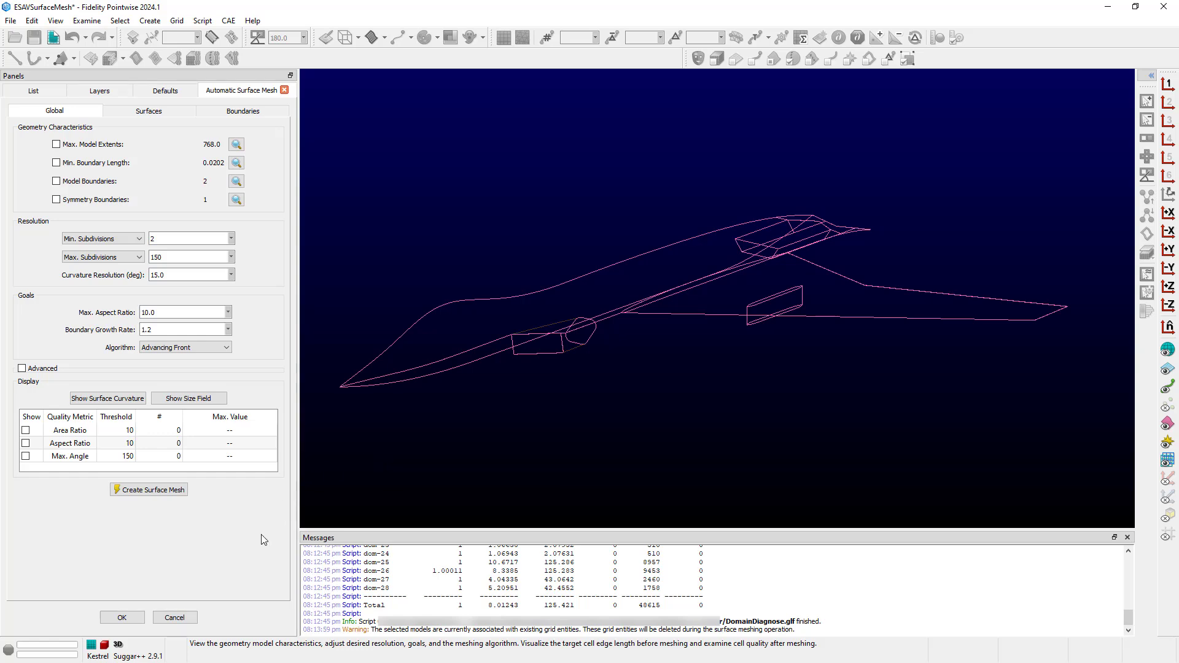
left_click(184, 617)
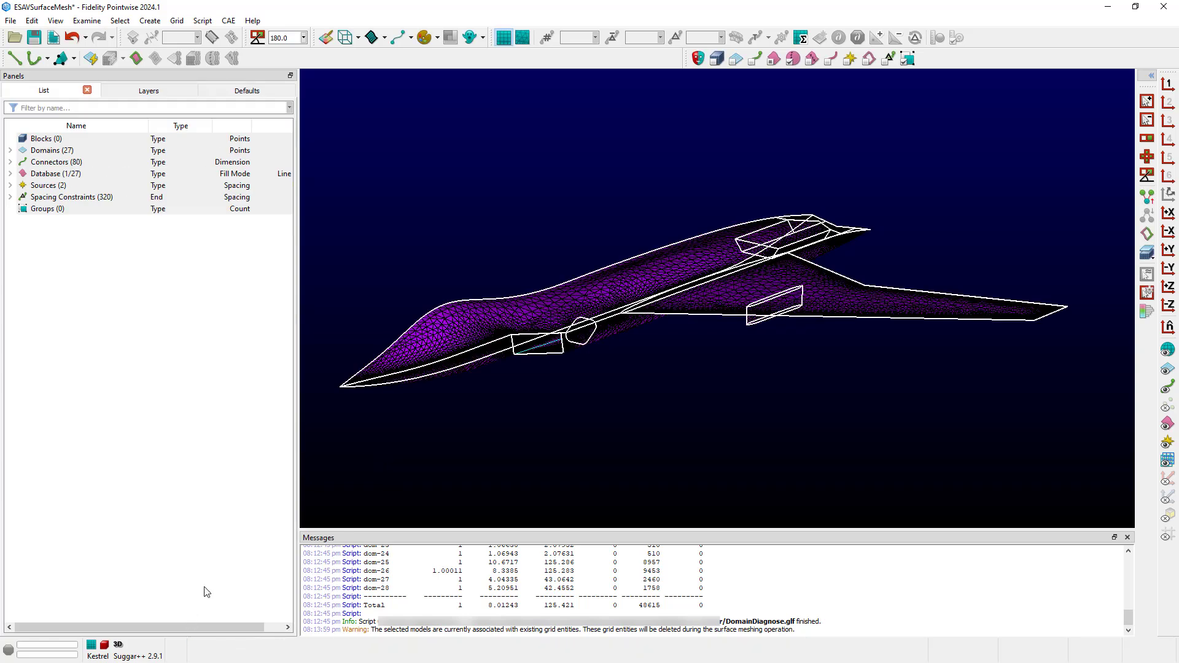
left_click(377, 272)
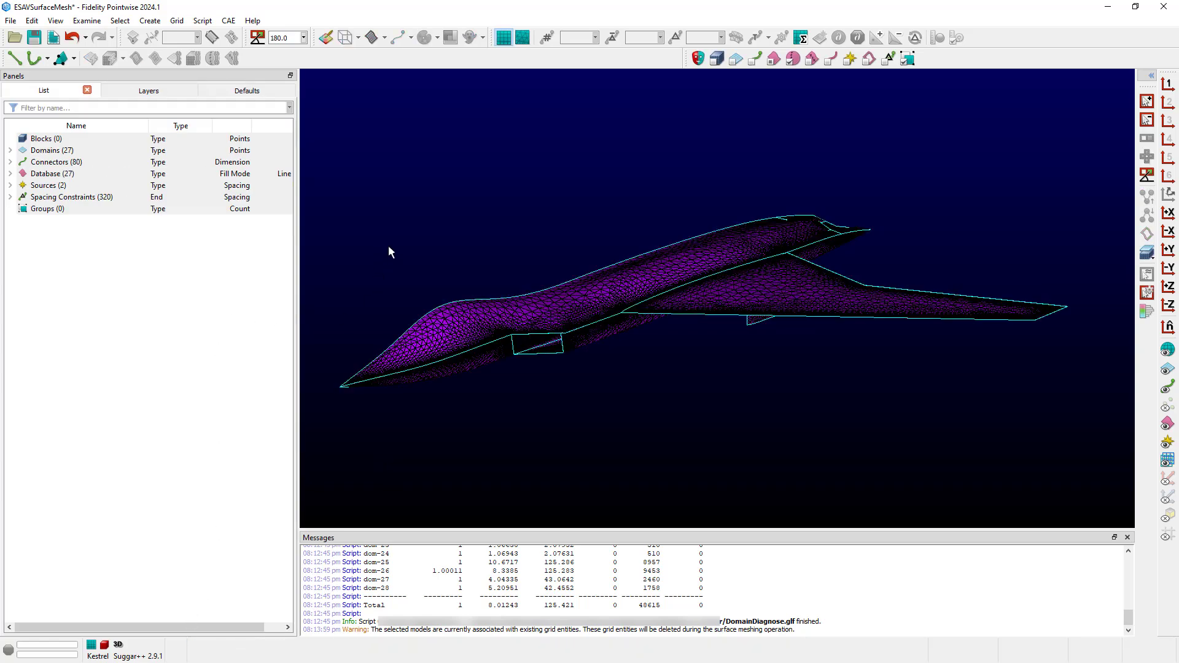
left_click(32, 21)
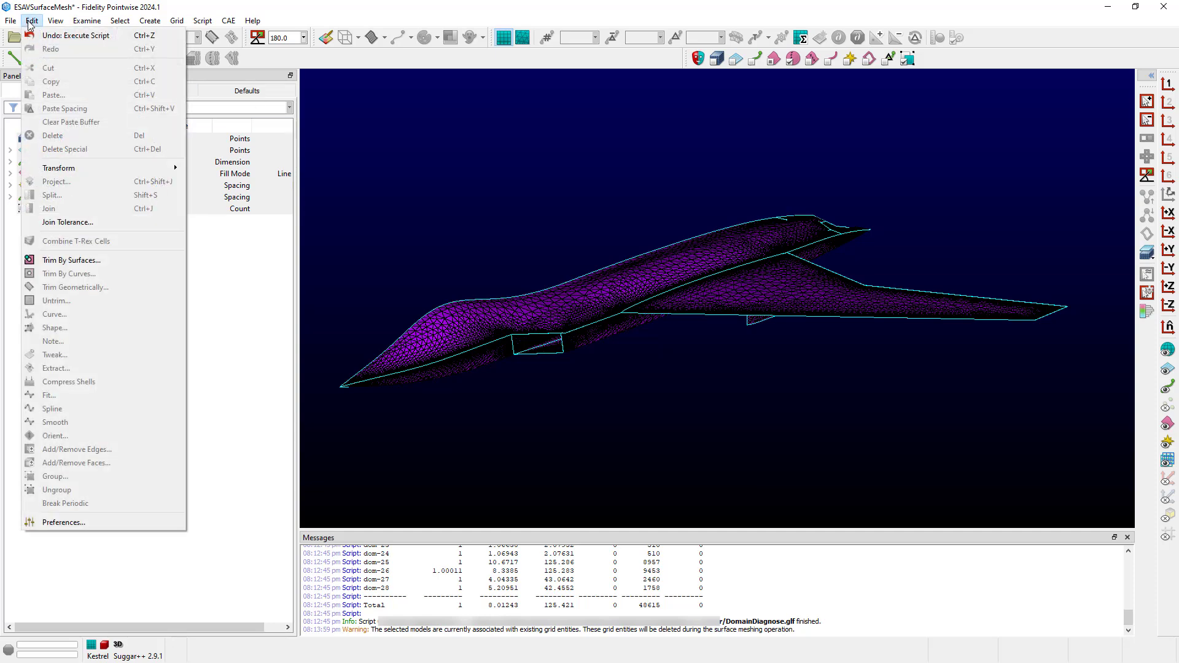
left_click(61, 522)
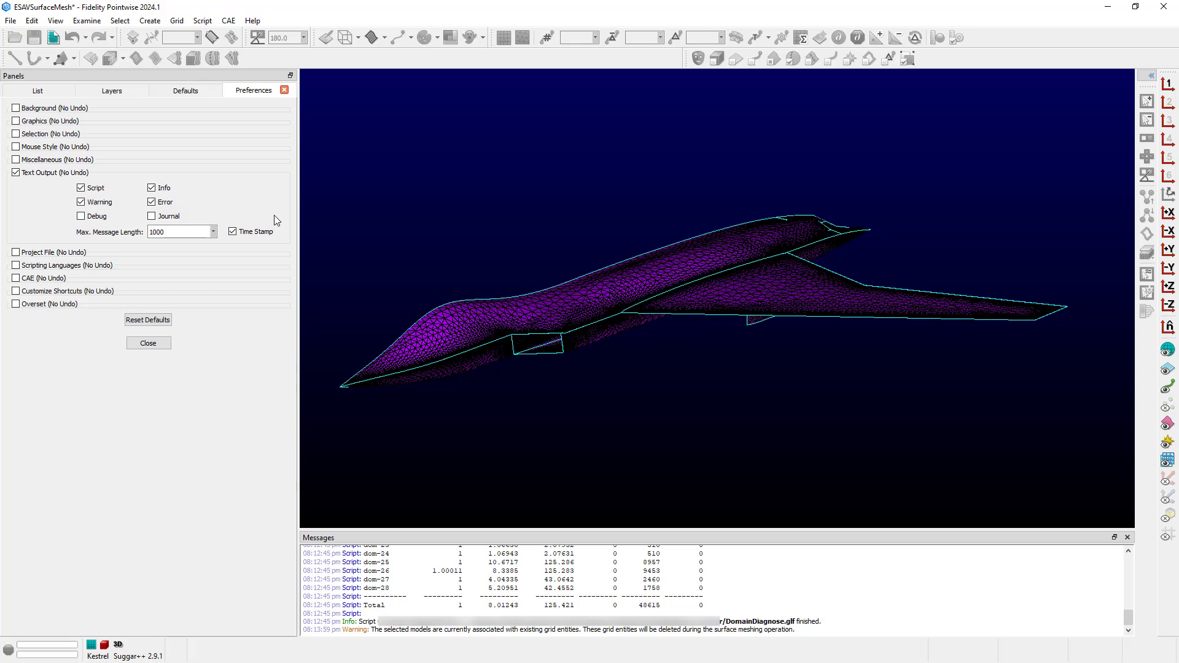
left_click(149, 344)
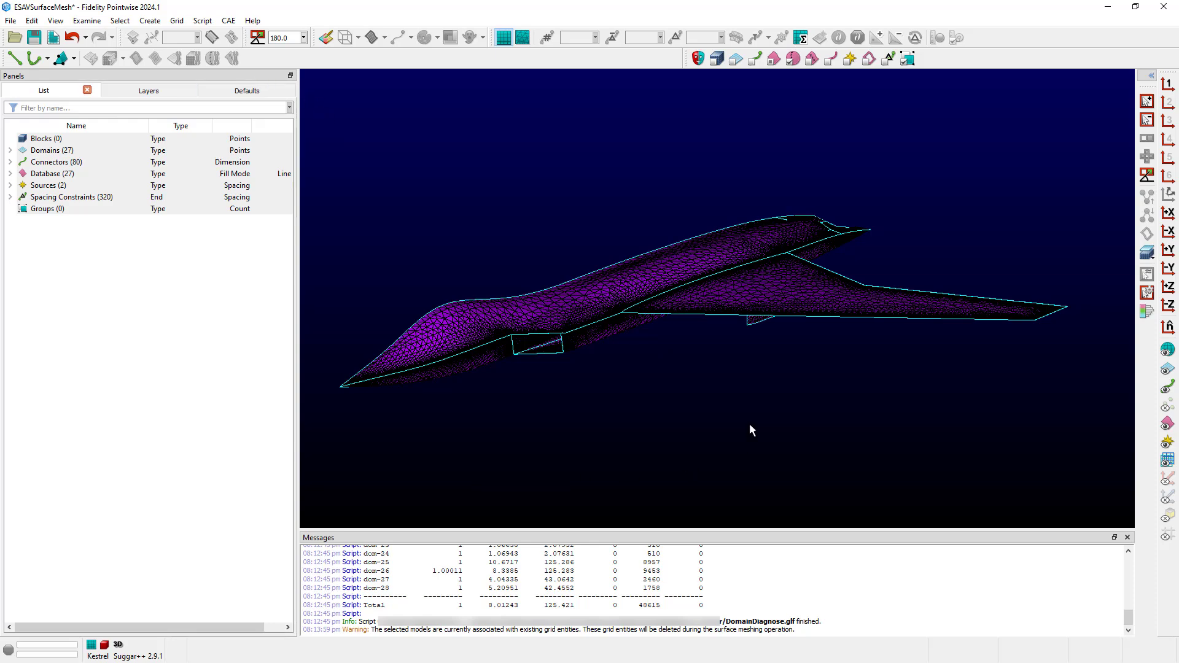
- Split an underside connector into 7 pieces, undo the split, then select a wing connector
right_click_drag(750, 424, 757, 391, "ctrl")
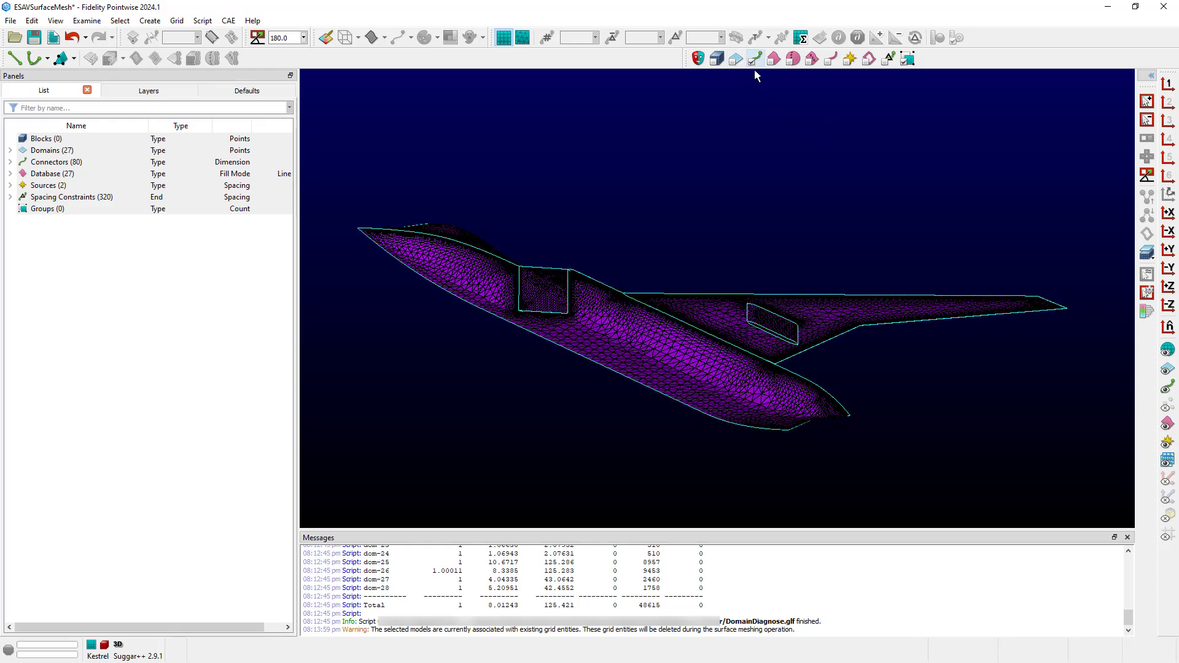
left_click(746, 313)
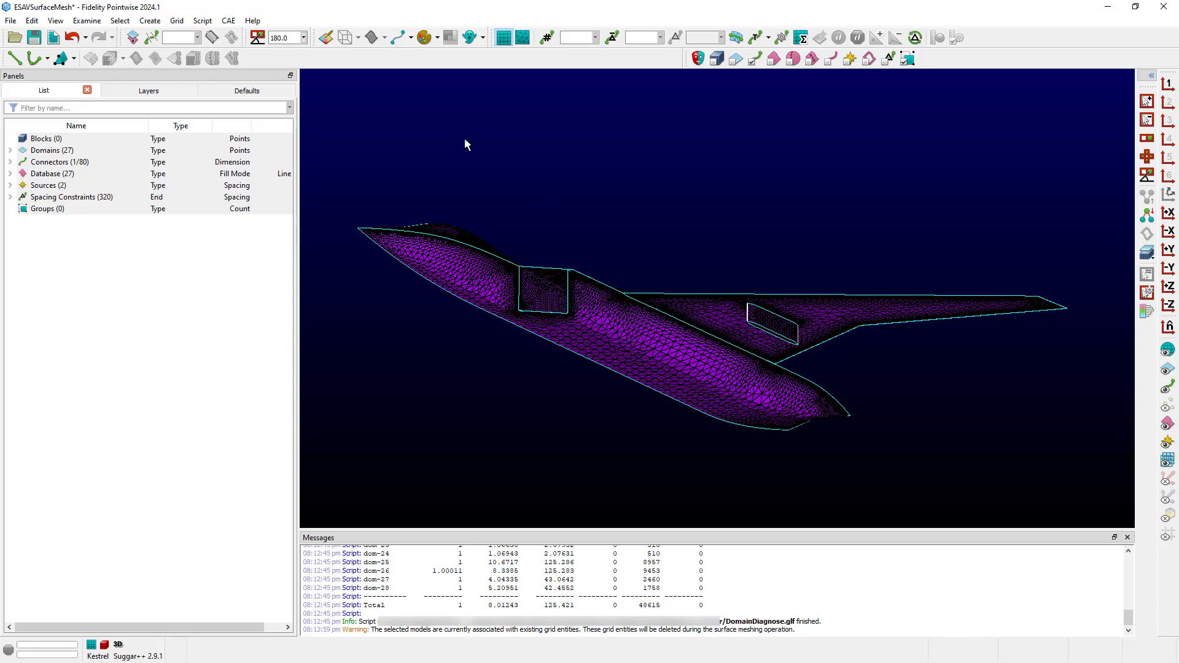
left_click(187, 36)
type("7")
key("Return")
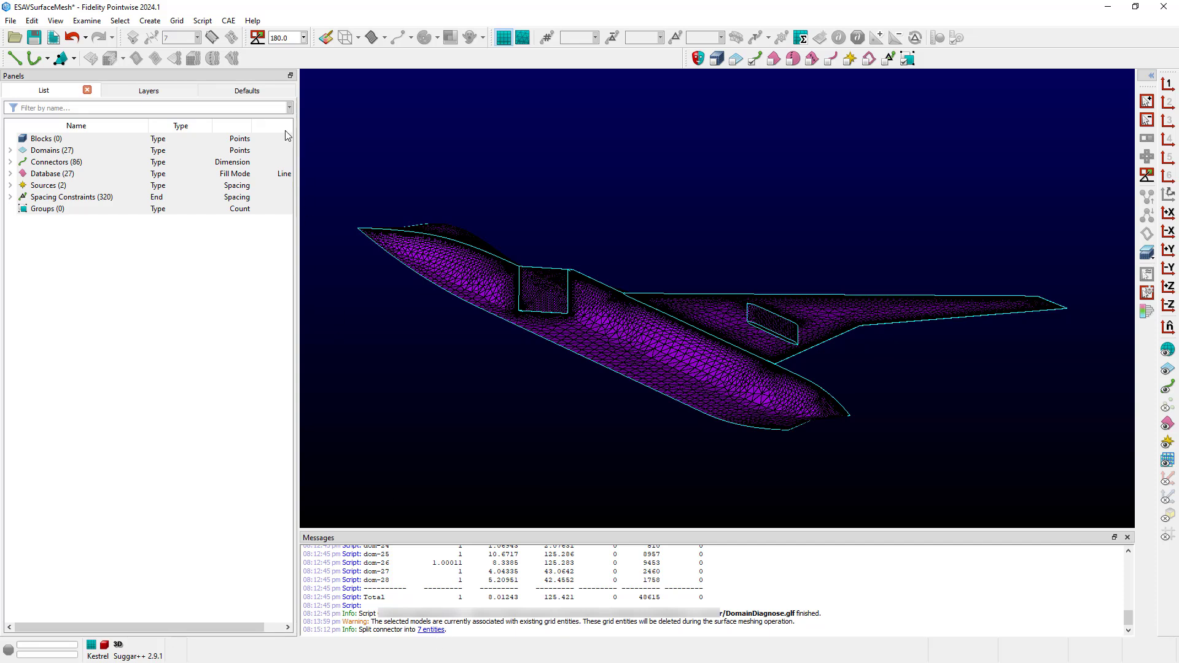
left_click(72, 38)
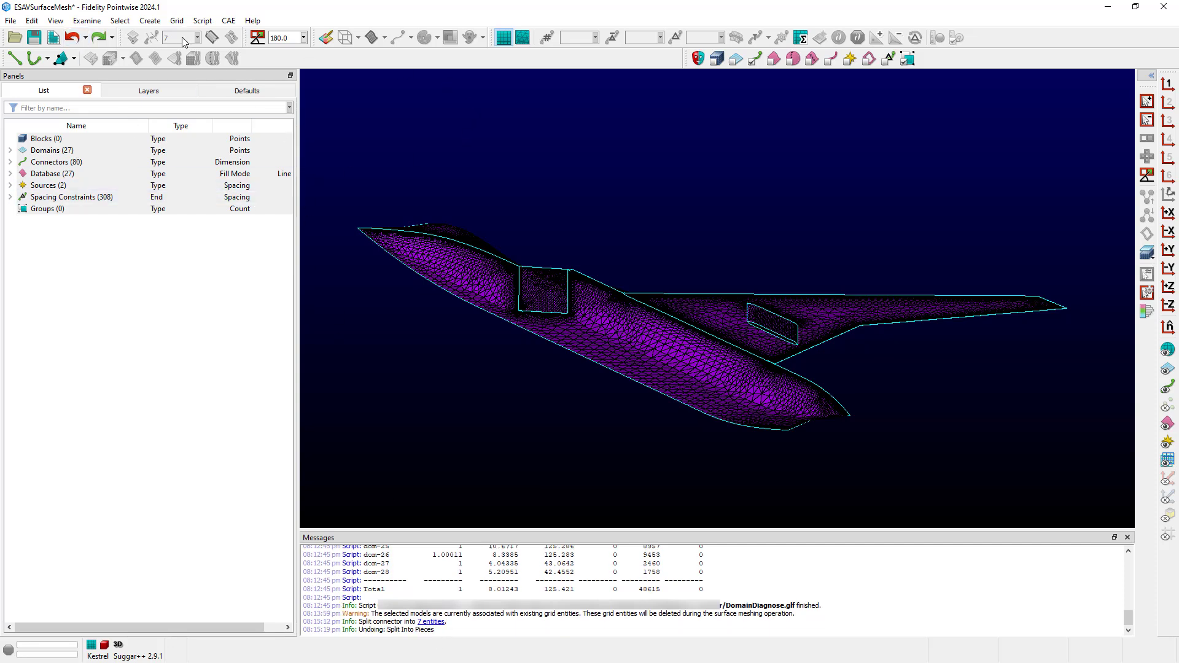
left_click(748, 319)
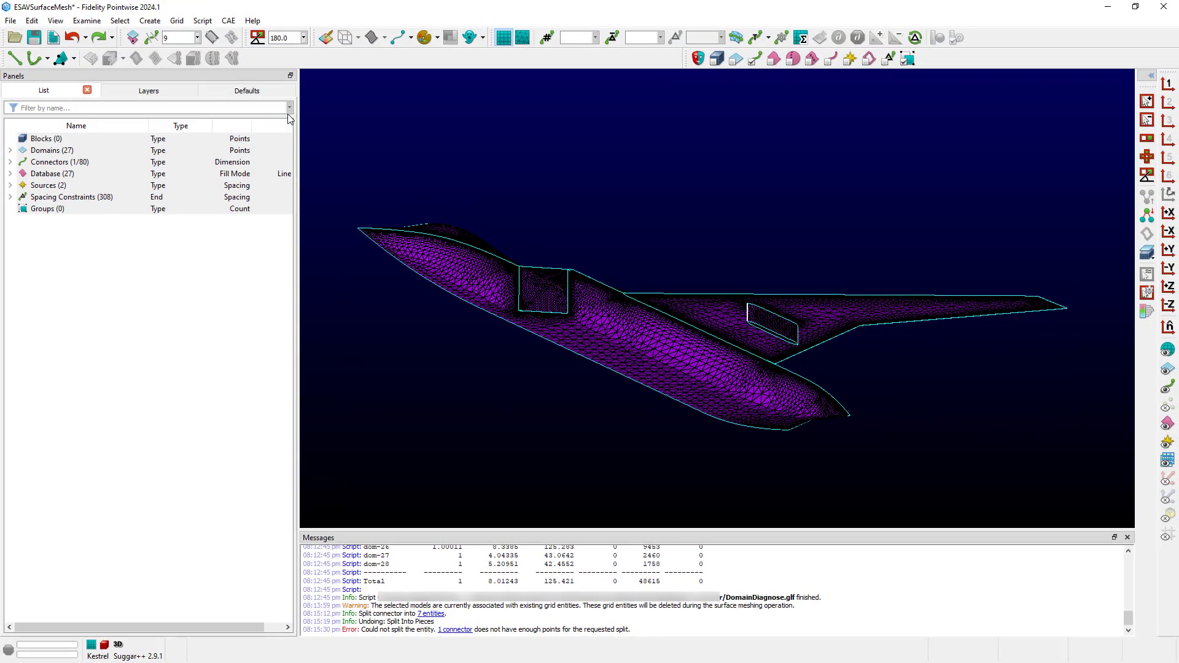
- Enable Journal under Text Output in Preferences and close the panel
left_click(32, 20)
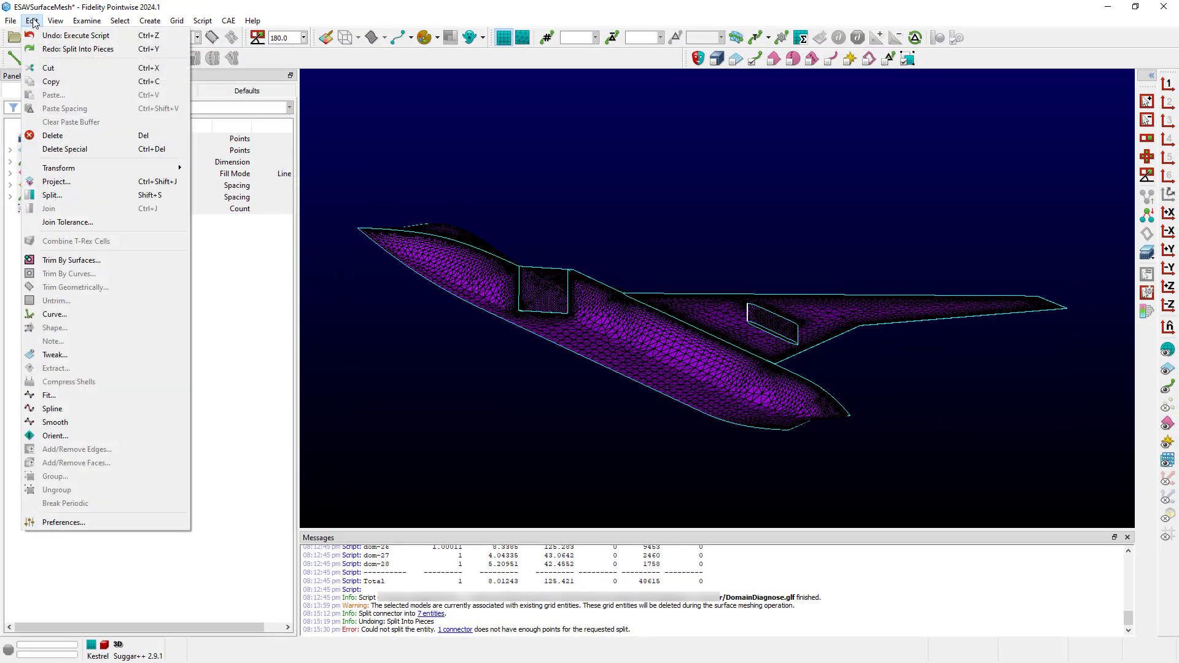
left_click(87, 522)
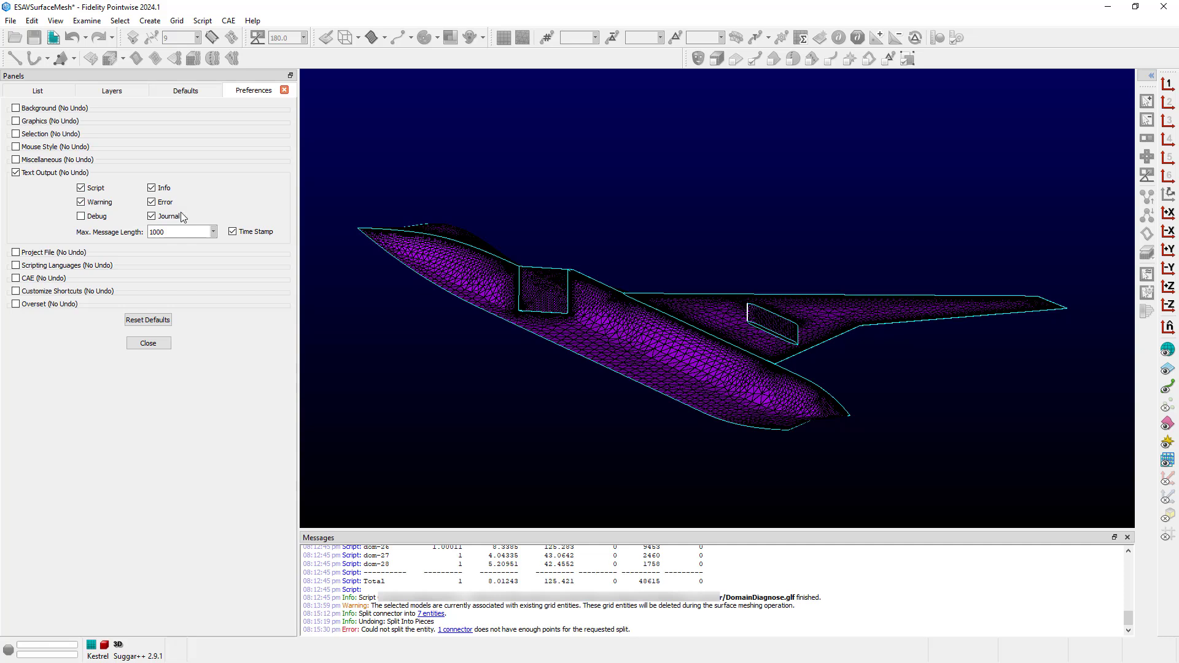
left_click(157, 344)
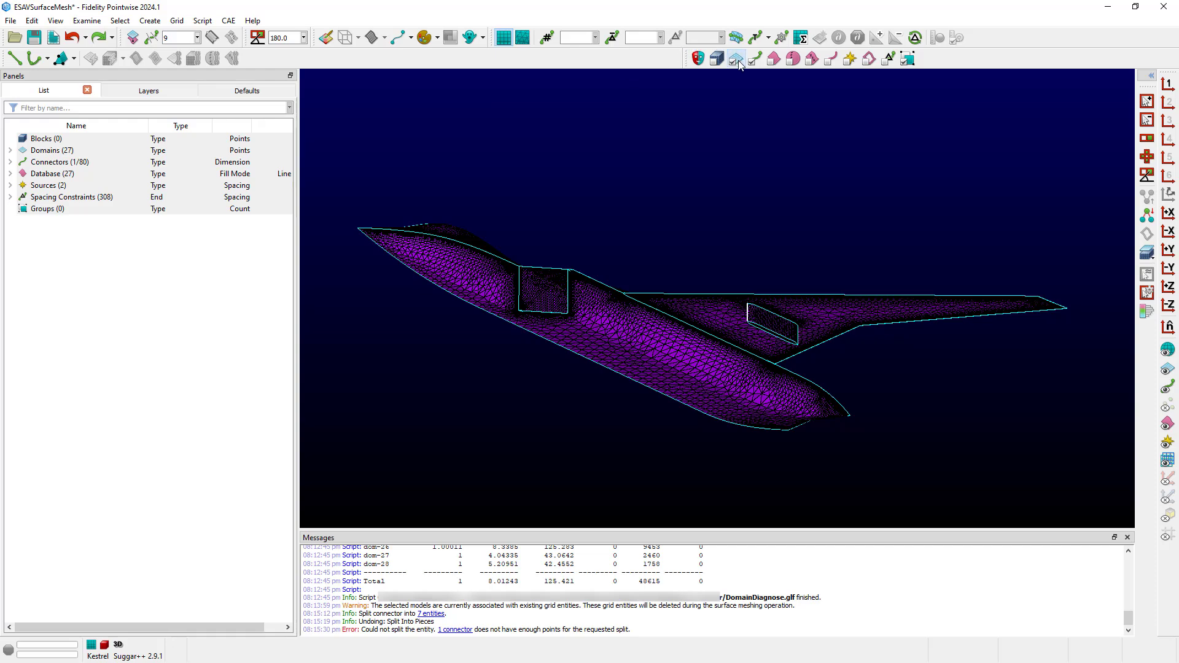
- Delete the fuselage domain dom-26, leaving 26 domains
left_click(627, 312)
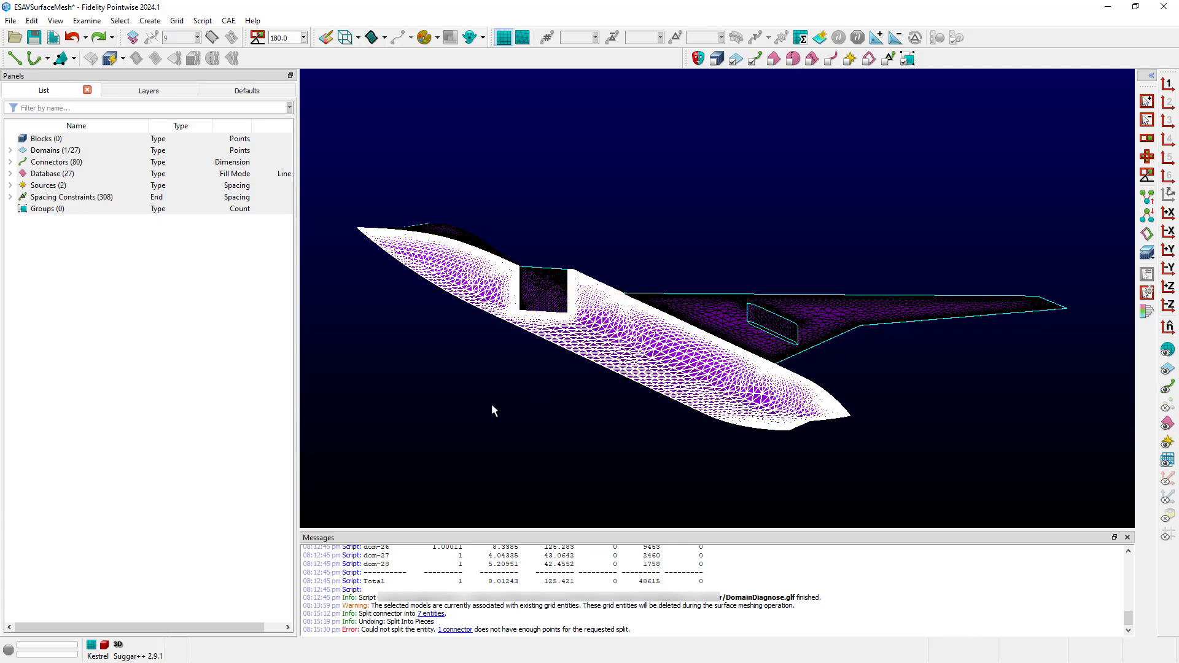
key("Delete")
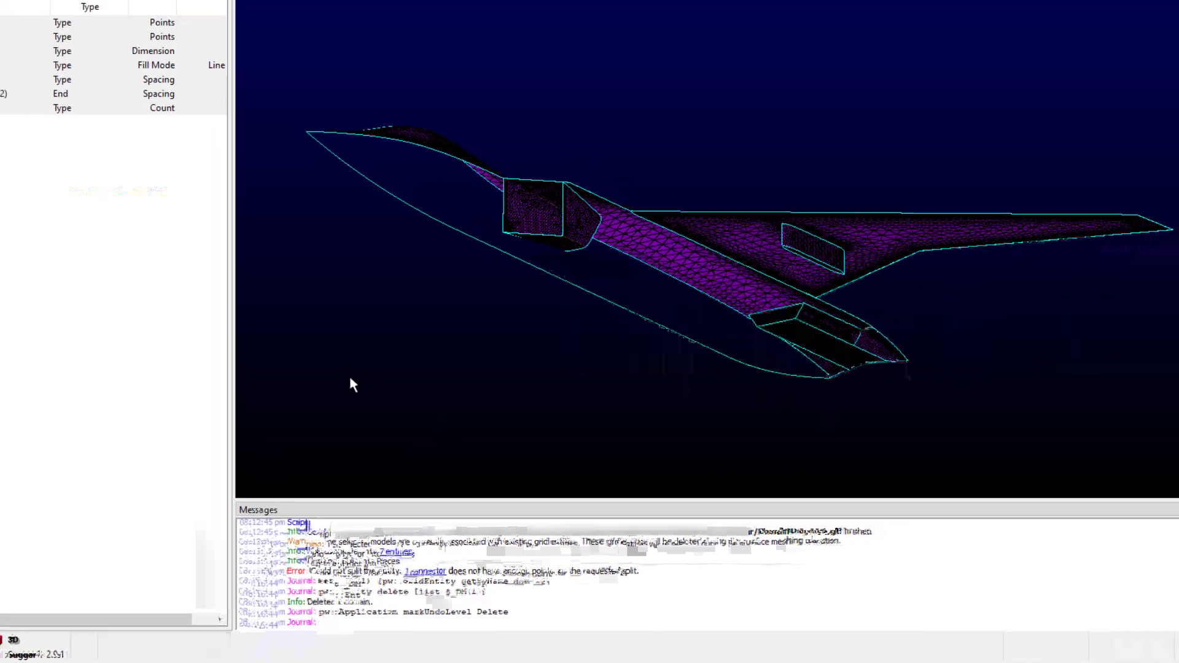
left_click(32, 21)
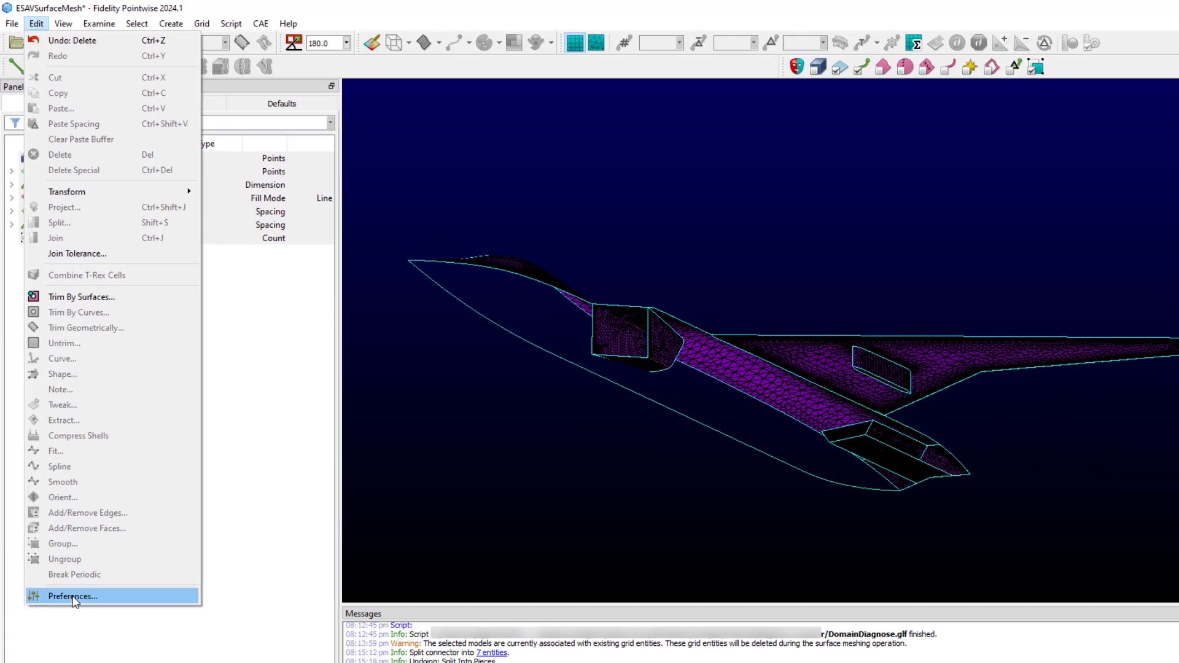
- Uncheck Time Stamp under Text Output in Preferences
left_click(73, 596)
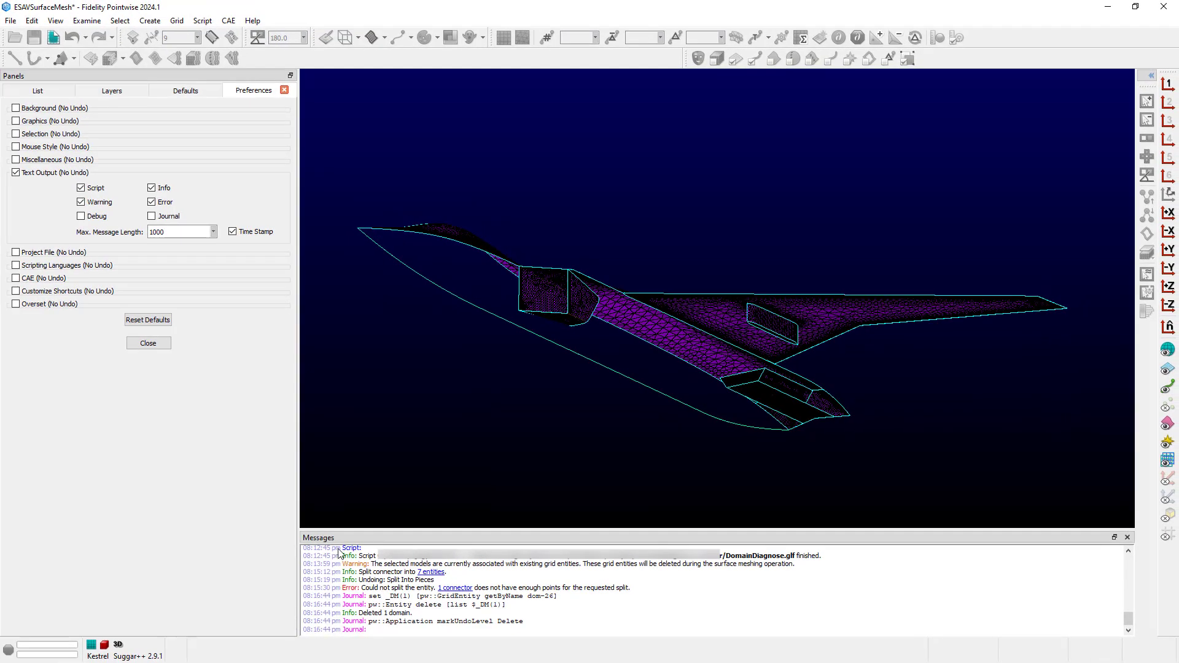
left_click(232, 232)
- Close Preferences and undo the Delete to restore the fuselage domain, giving 27 domains
left_click(151, 344)
right_click_drag(515, 402, 580, 474)
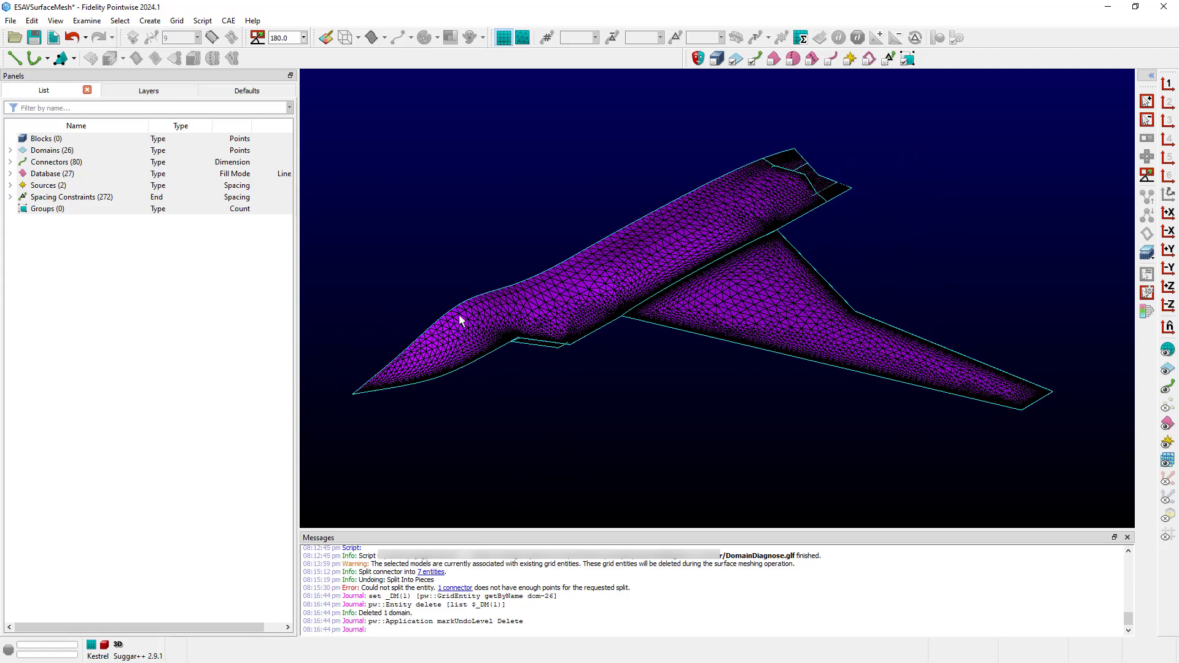
left_click(85, 37)
left_click(93, 56)
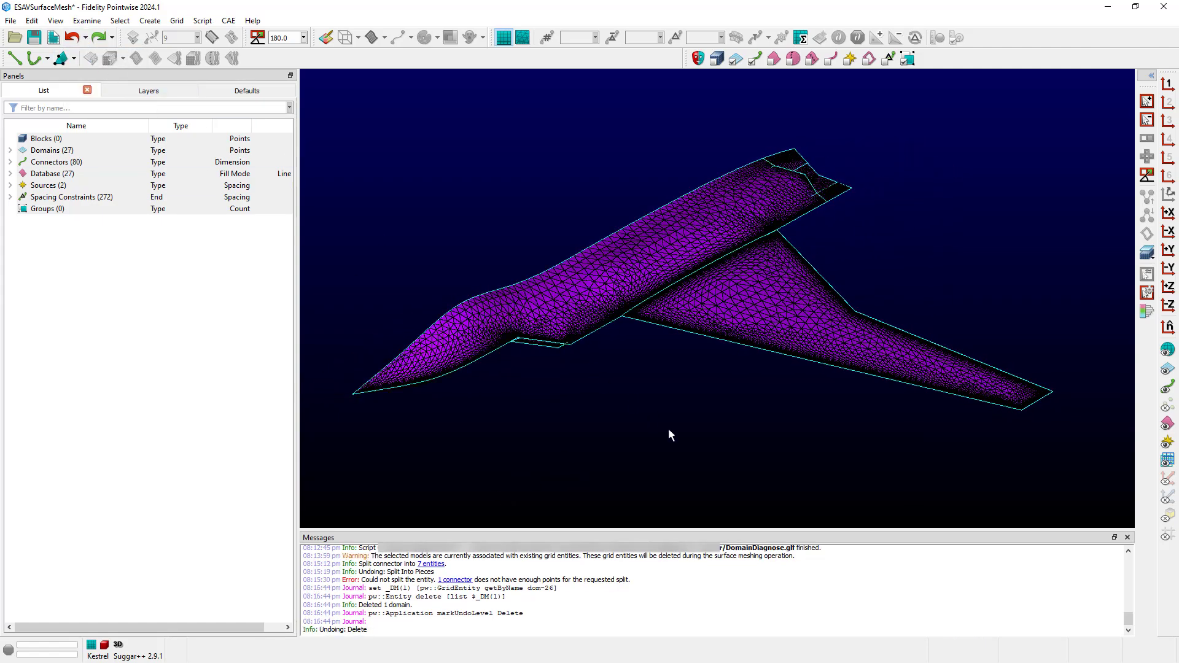
- Rotate and zoom in to inspect the underside of wing domain dom-25
right_click_drag(697, 423, 732, 371)
scroll(727, 366, "up", 4)
scroll(728, 369, "up", 6)
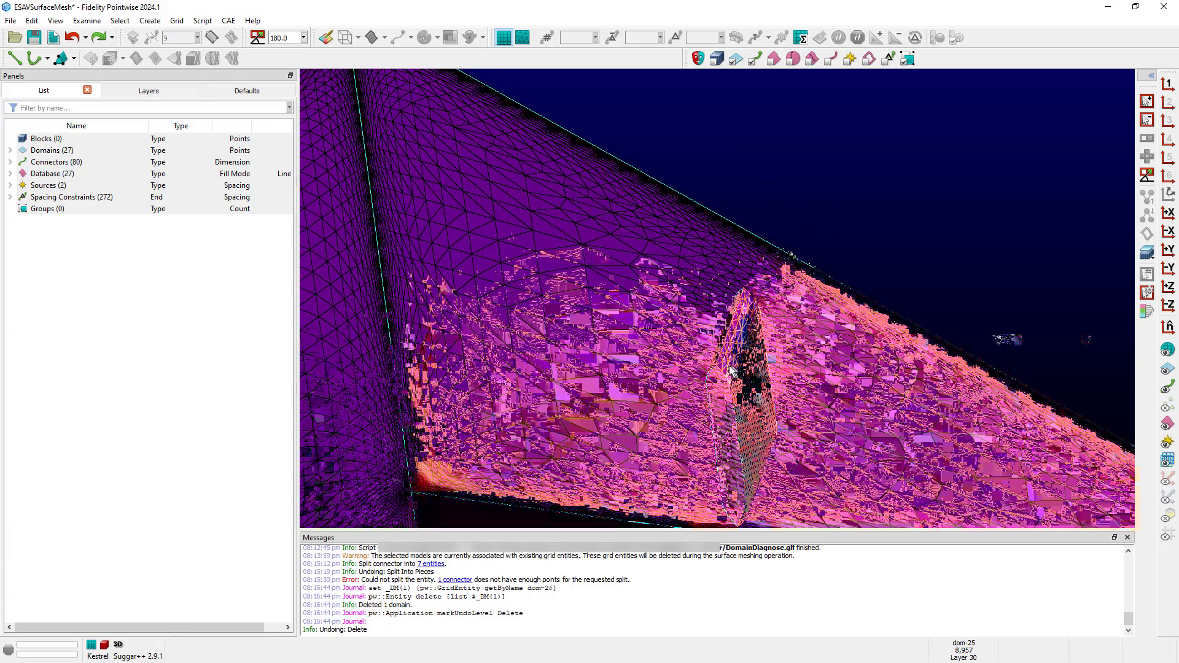